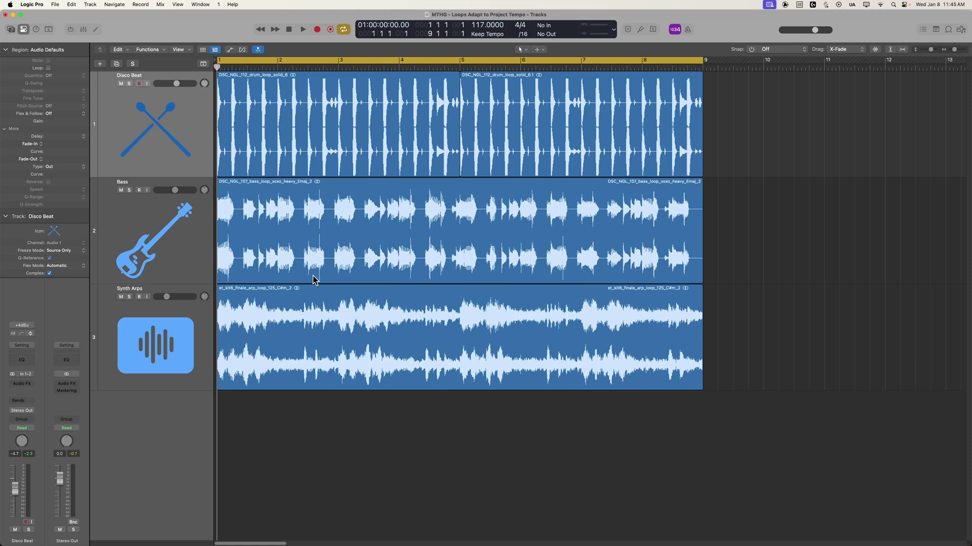
Inspect the drum loop in the Smart Tempo editor, then check the drum, bass and synth regions.
double_click(346, 149)
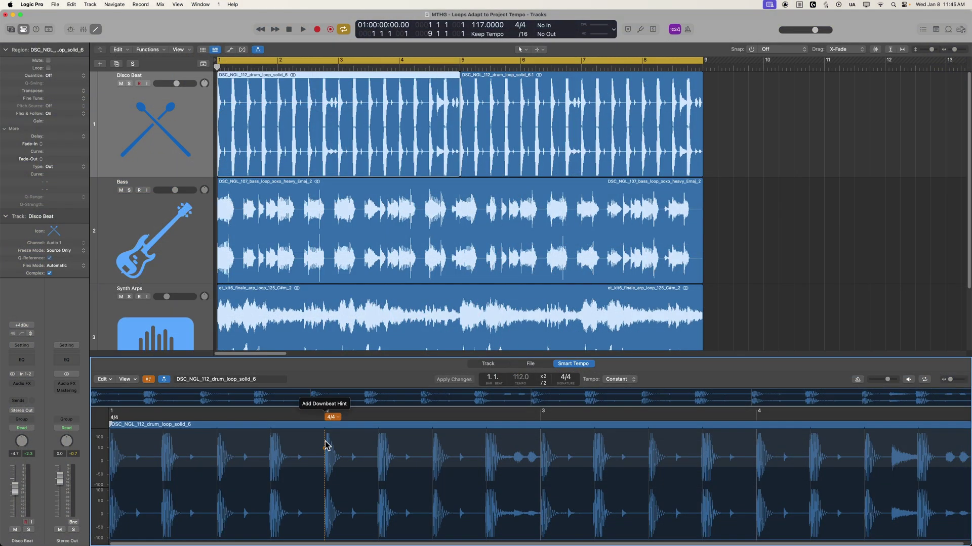
key(e)
click(569, 134)
click(488, 231)
click(423, 323)
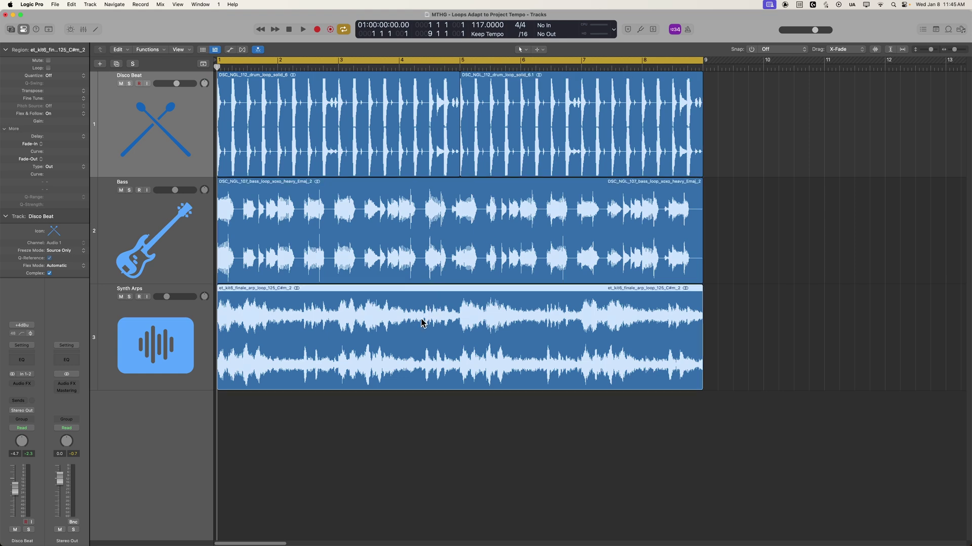
Select both Disco Beat drum regions and time-stretch the second one slightly shorter.
click(224, 131)
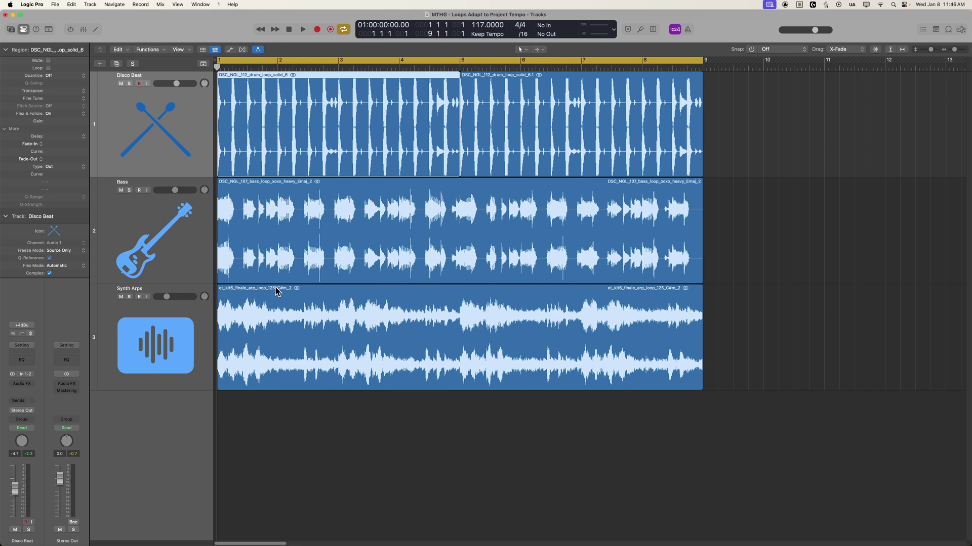
click(722, 139)
mouse_move(700, 153)
mouse_down()
mouse_move(575, 153)
mouse_move(830, 152)
mouse_move(676, 150)
mouse_move(747, 152)
mouse_move(697, 152)
mouse_move(748, 152)
mouse_move(707, 151)
mouse_up()
click(787, 156)
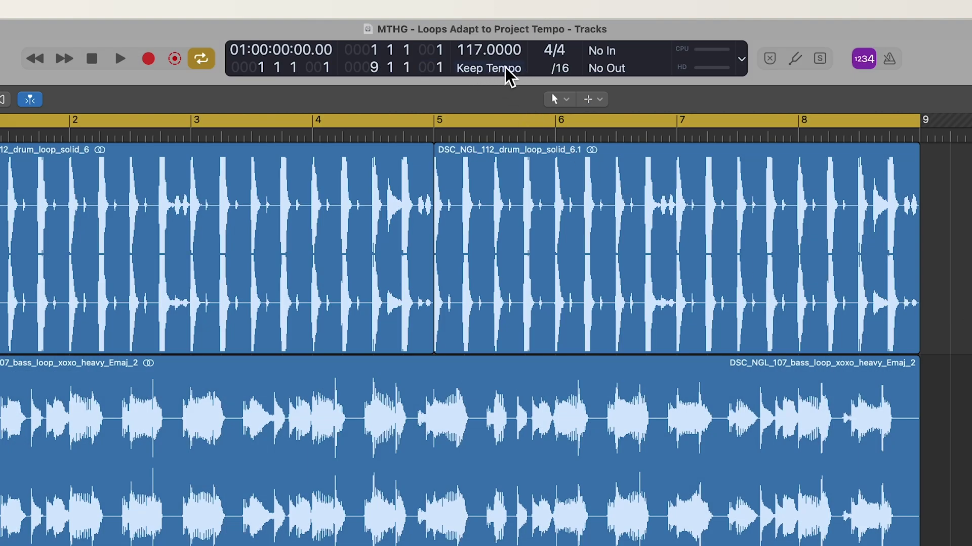
Bring up the 'Set Imported Files To' choices in Smart Tempo Project Settings.
click(505, 68)
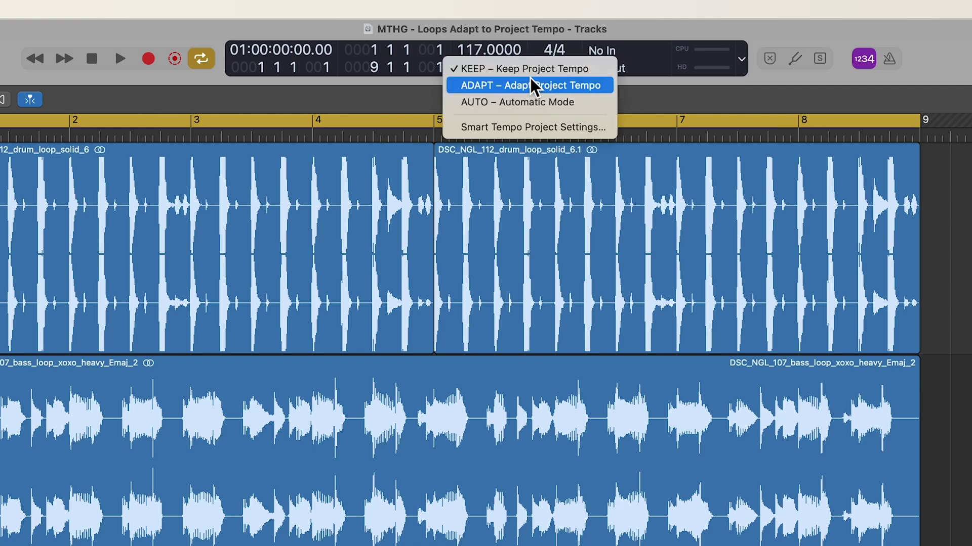
click(507, 126)
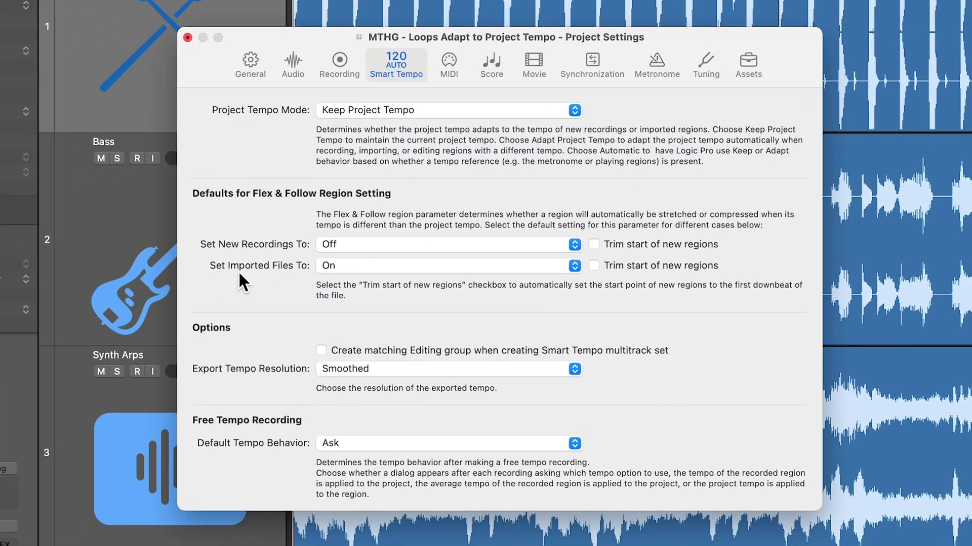
click(350, 266)
click(351, 268)
click(342, 270)
Set imported files to Off, delete both drum regions, and turn off Cycle.
click(350, 250)
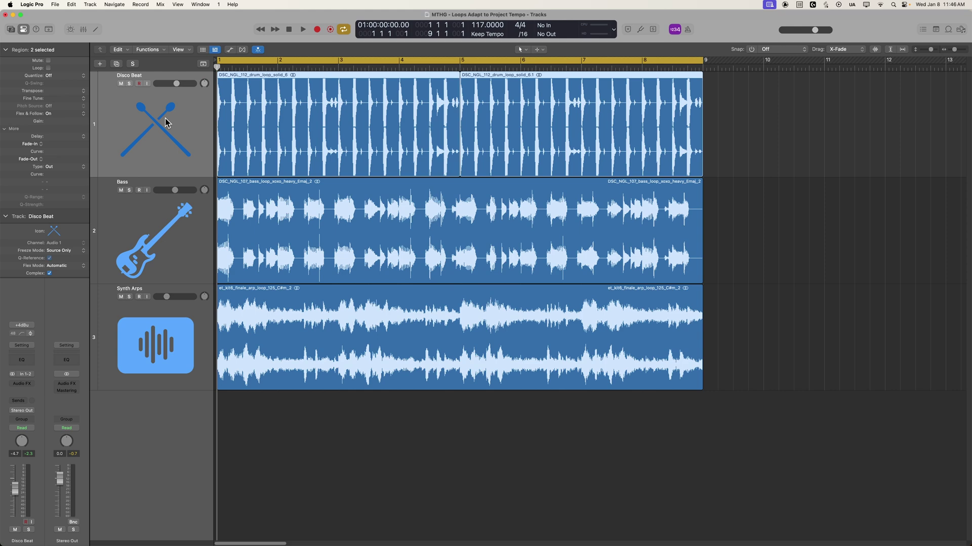
key(Delete)
key(c)
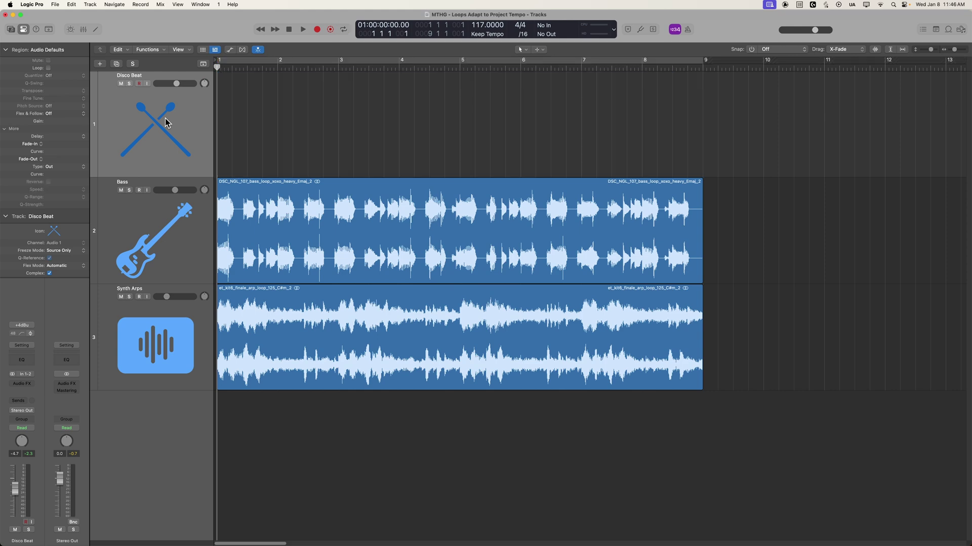
Import 'Disco Loop with Intro Fill - 112 bpm' from the desktop onto Disco Beat at bar 1, then play it.
drag(969, 110, 898, 110)
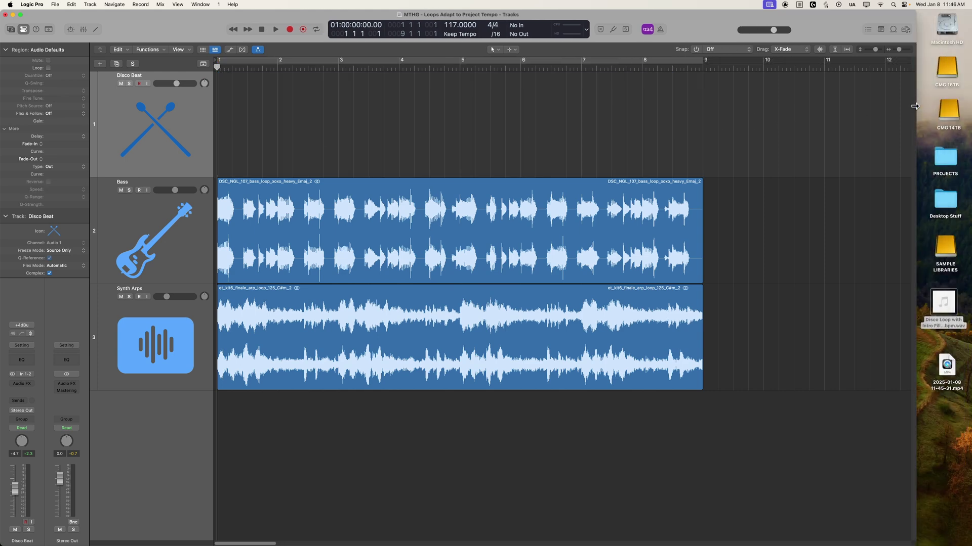
mouse_move(951, 317)
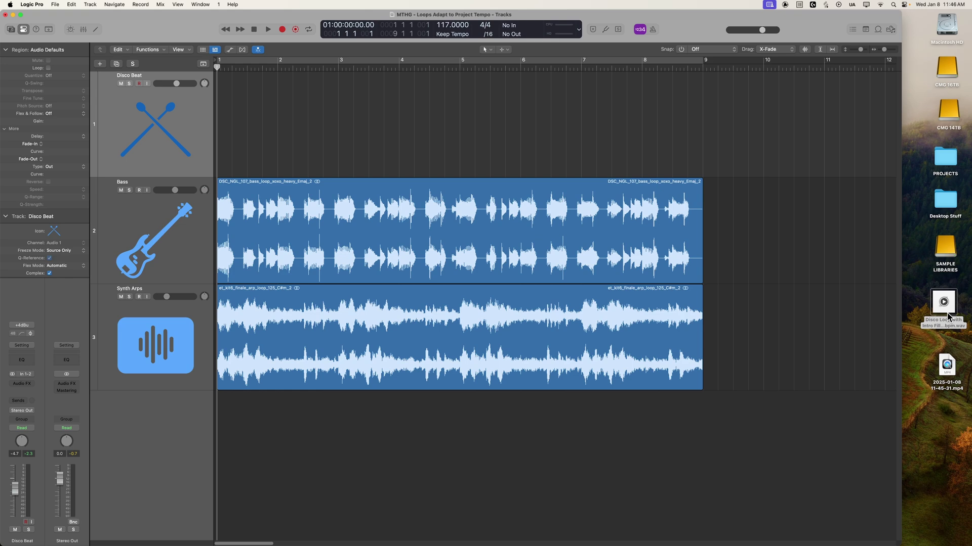
drag(948, 314, 324, 116)
drag(492, 140, 378, 139)
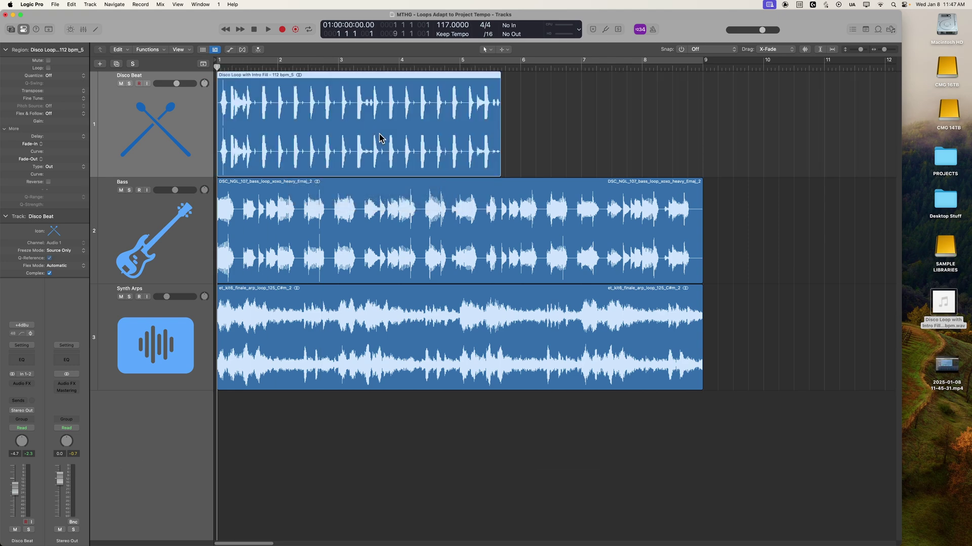
key(super+Right)
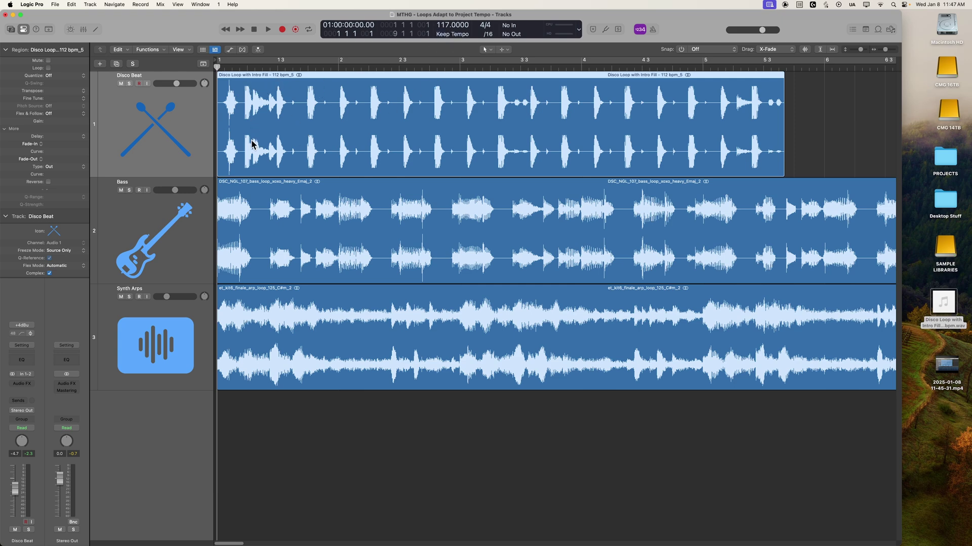
key(space)
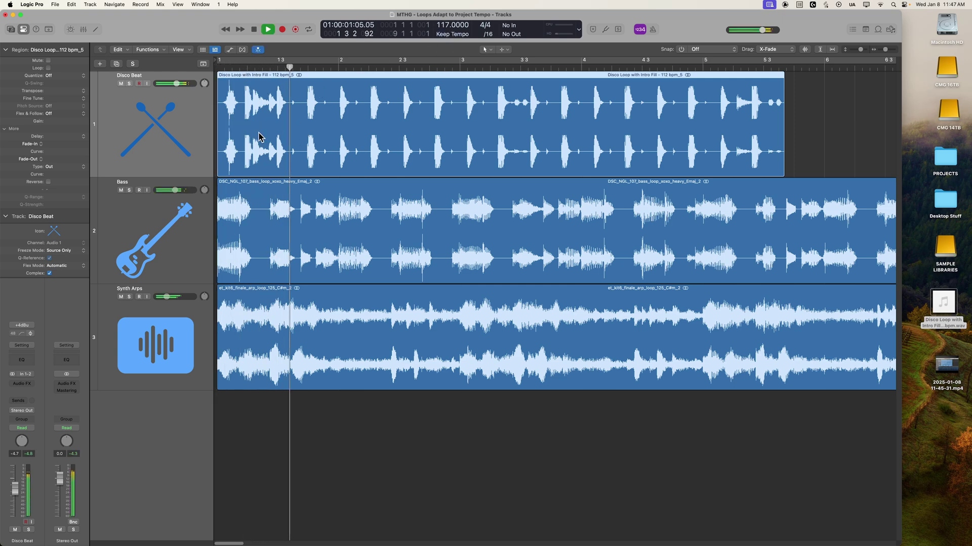
Solo Disco Beat, raise its fader, and audition the intro fill from the start.
key(space)
key(s)
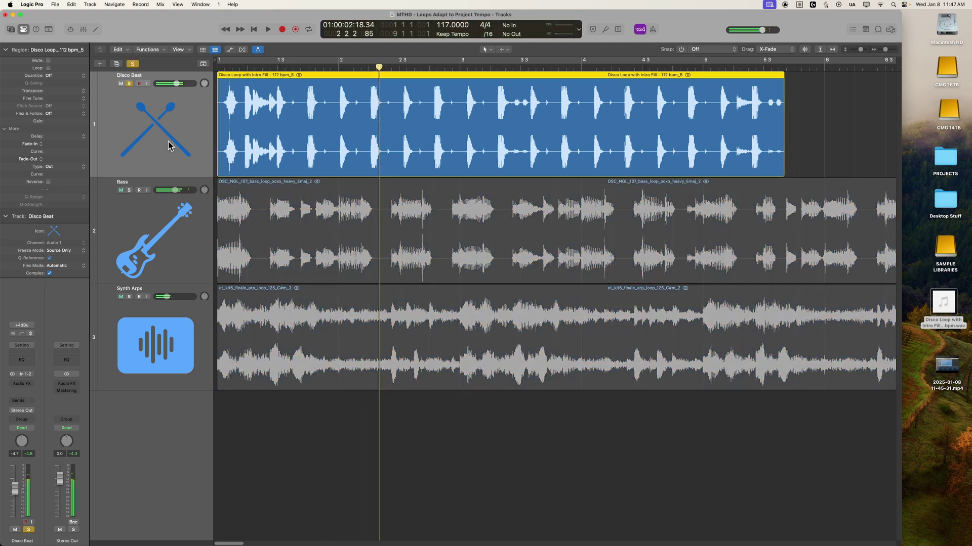
drag(15, 488, 15, 481)
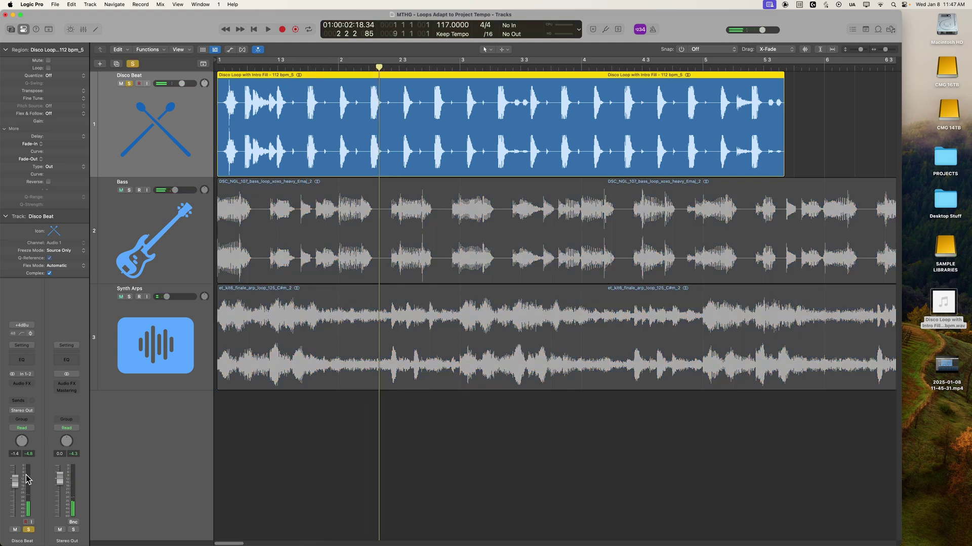
key(Return)
key(super+Right)
key(super+Right)
key(space)
key(Return)
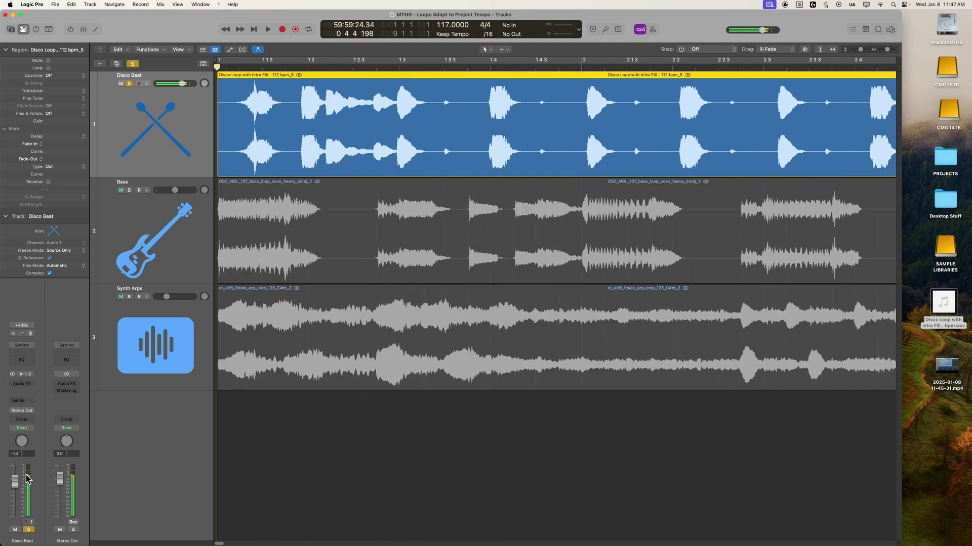
key(space)
Shift the drum region later so its downbeat lands on bar 2, then zoom out.
click(399, 66)
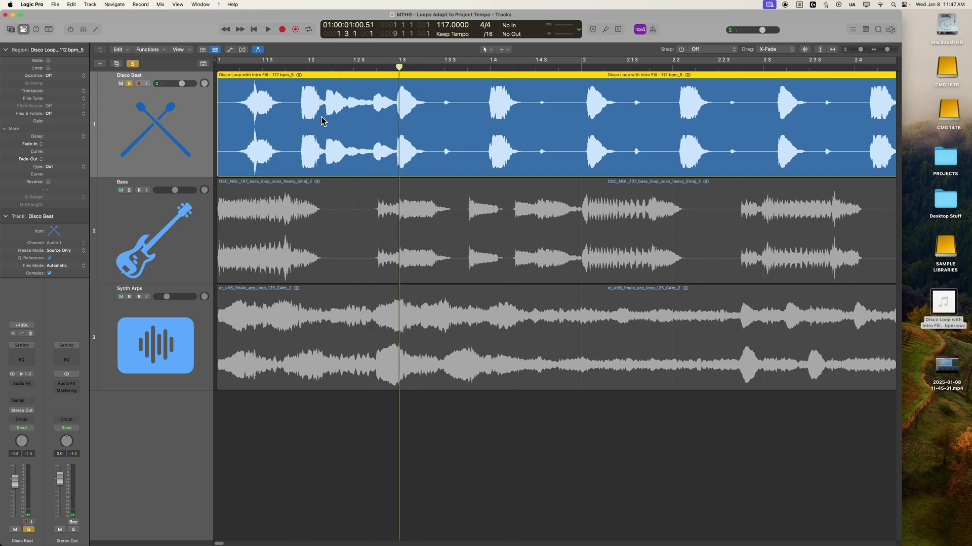
drag(423, 142, 606, 142)
click(582, 67)
key(super+Left)
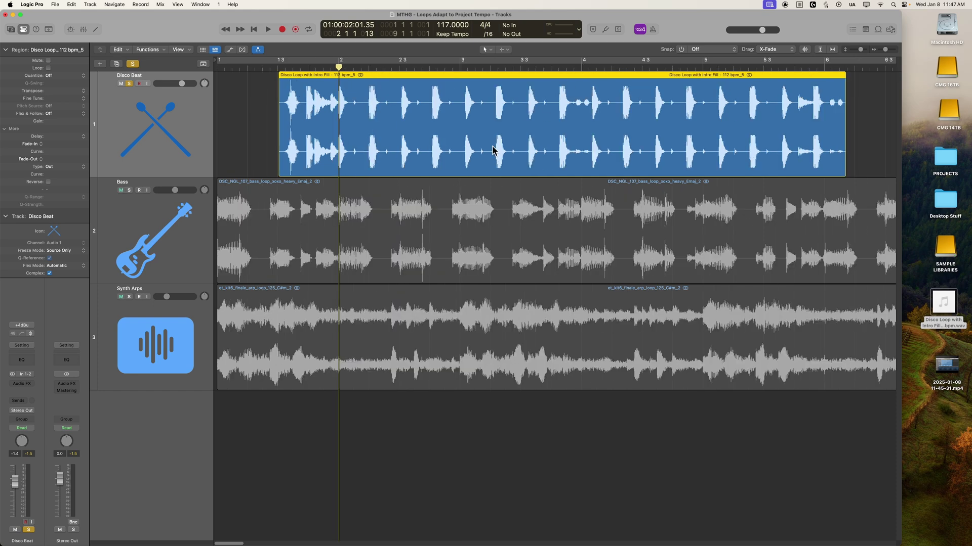
key(super+Left)
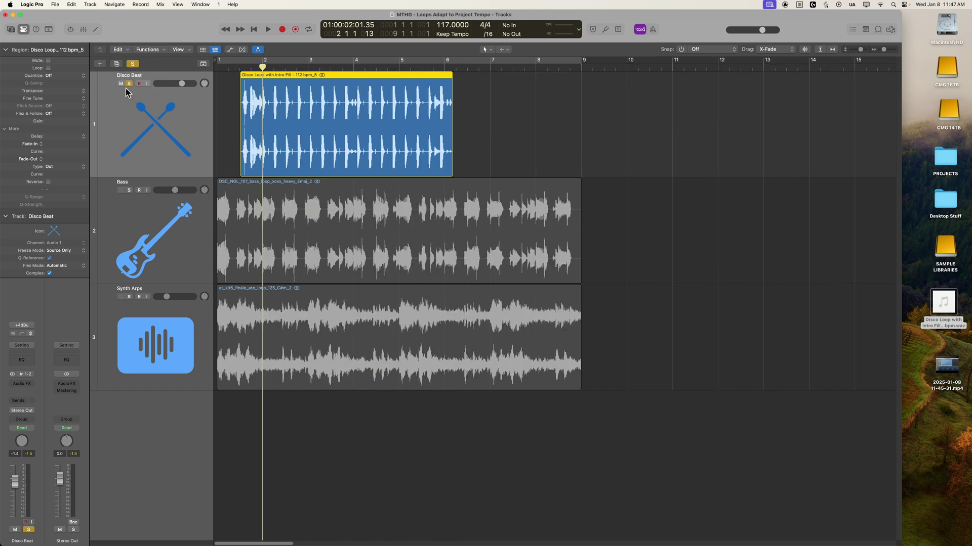
click(129, 84)
click(681, 49)
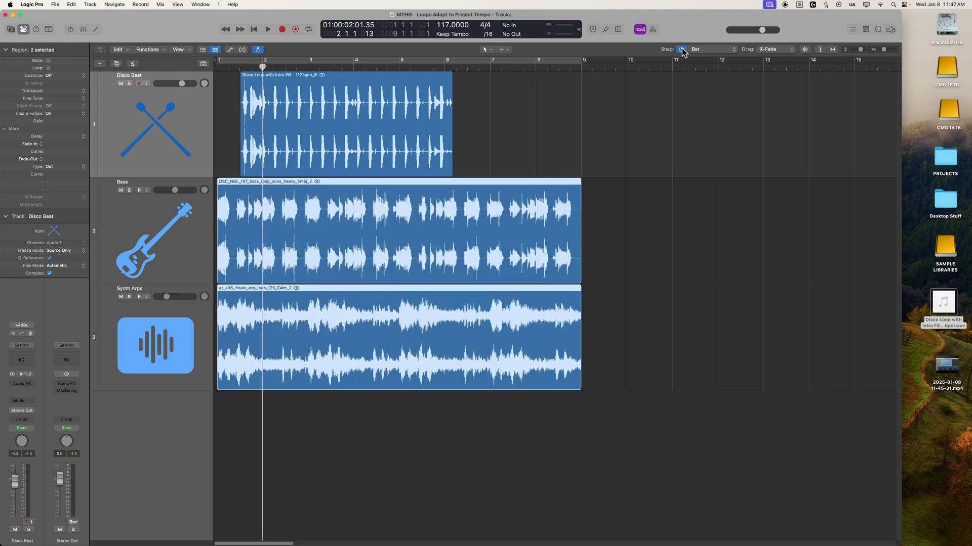
drag(358, 235, 434, 223)
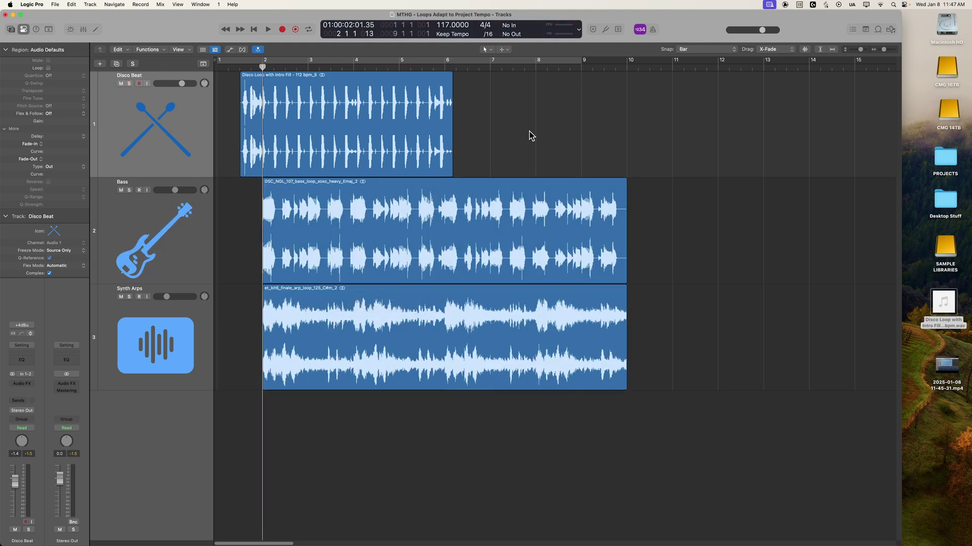
key(Return)
key(space)
key(super+Right)
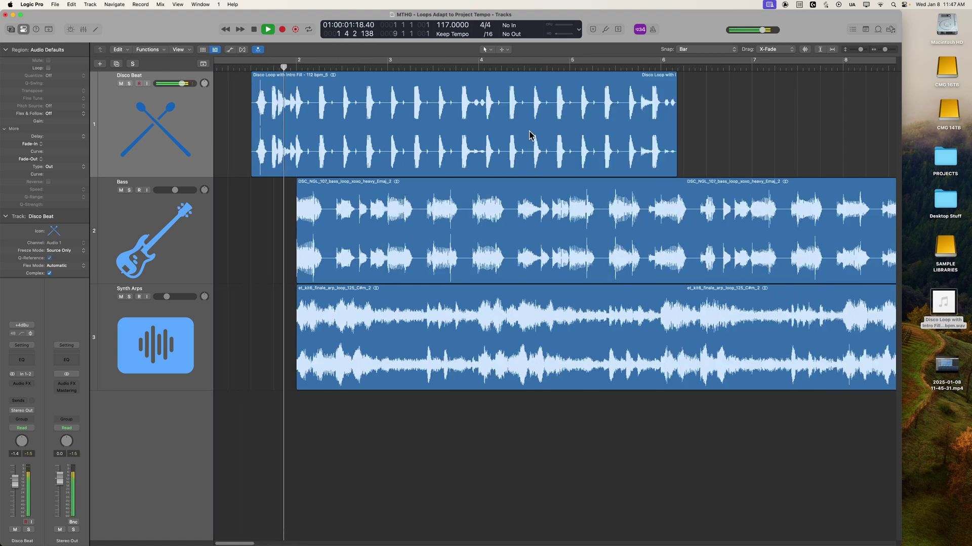
key(super+Left)
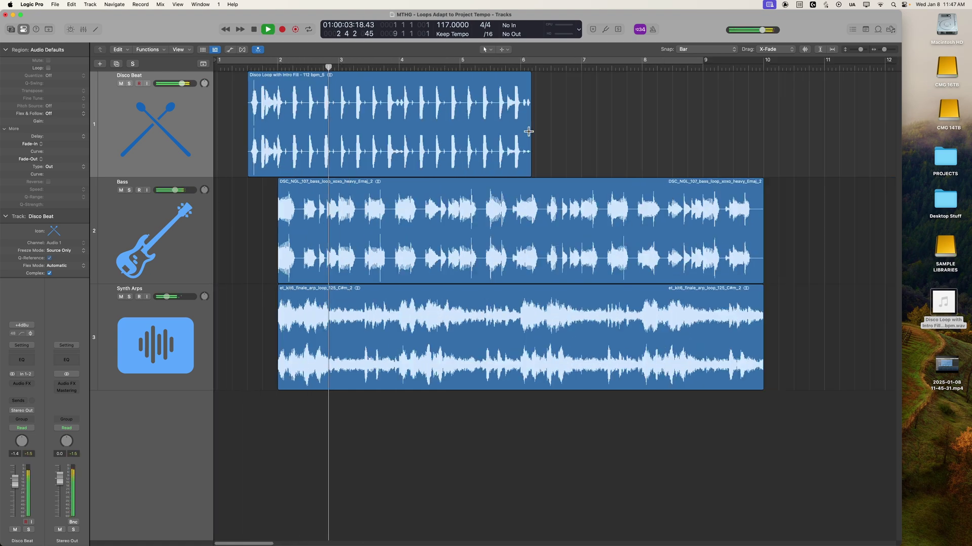
key(super+Left)
key(space)
click(437, 126)
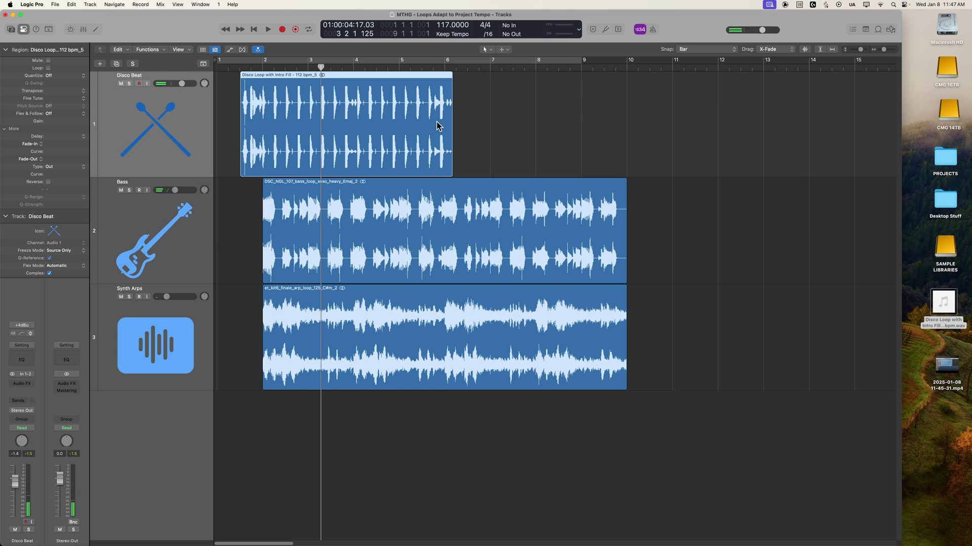
Delete the loop, set imported files to Flex & Follow On, and re-import Disco Loop with Intro Fill at bar 1.
key(Delete)
click(452, 34)
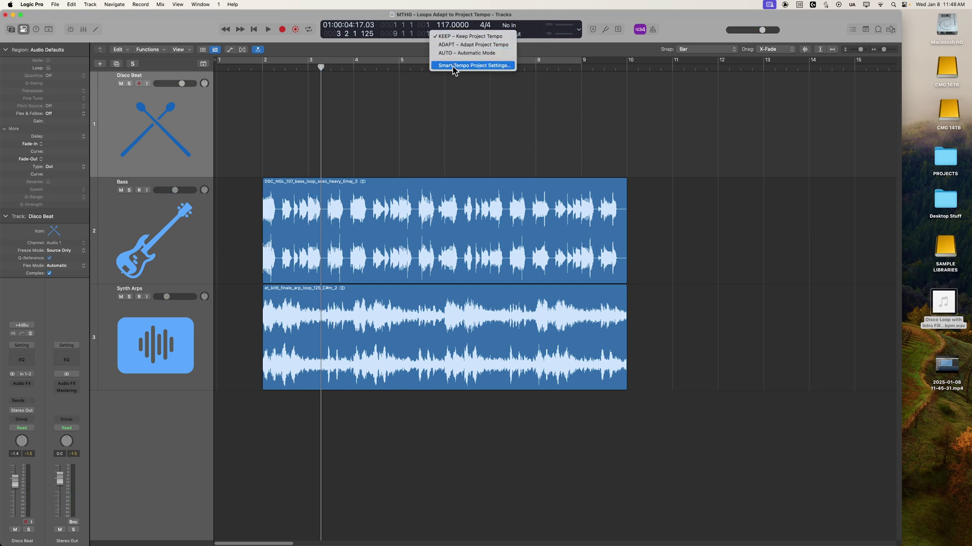
click(453, 66)
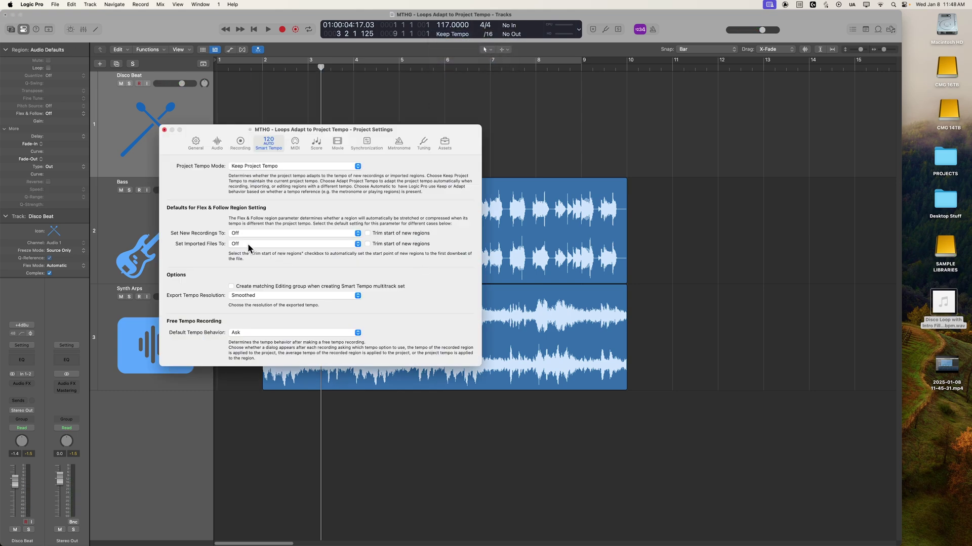
click(247, 245)
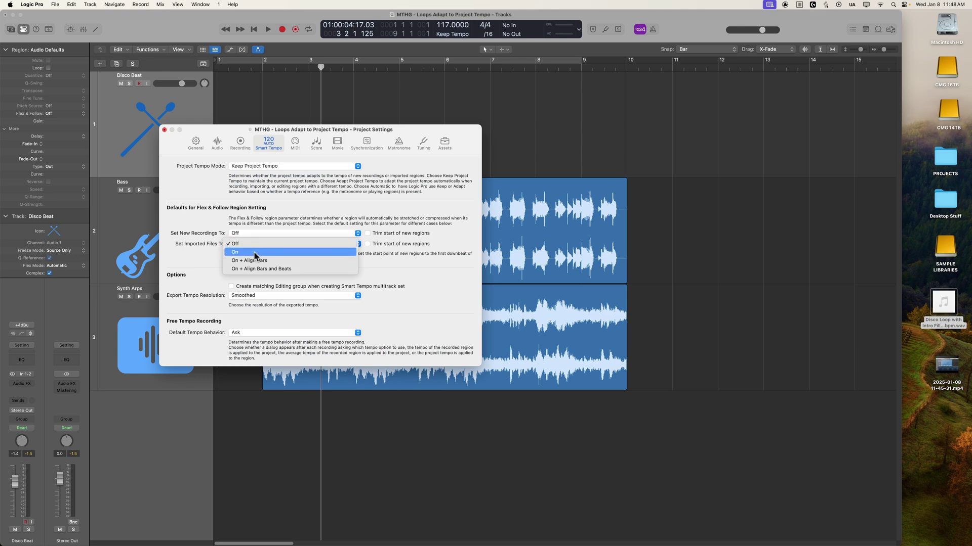
click(254, 255)
click(164, 129)
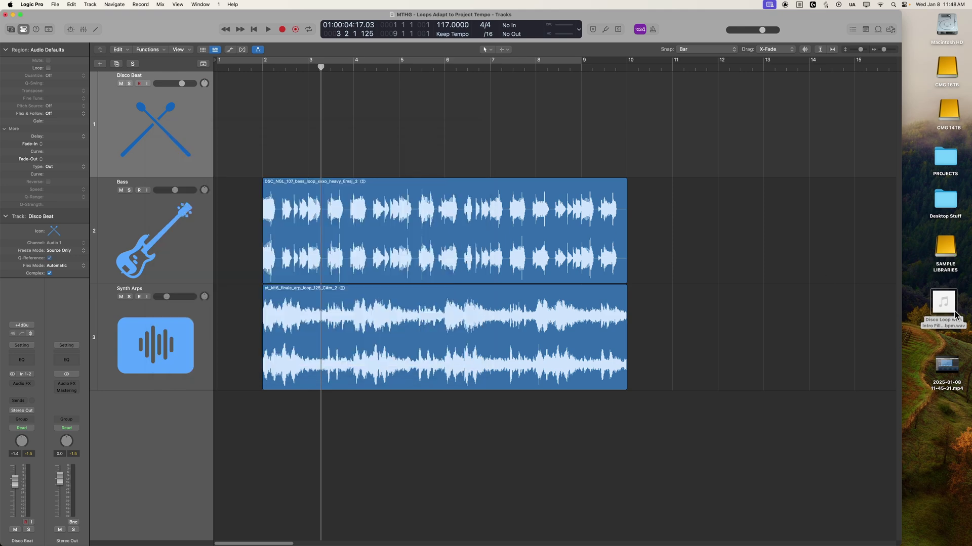
drag(955, 312, 227, 113)
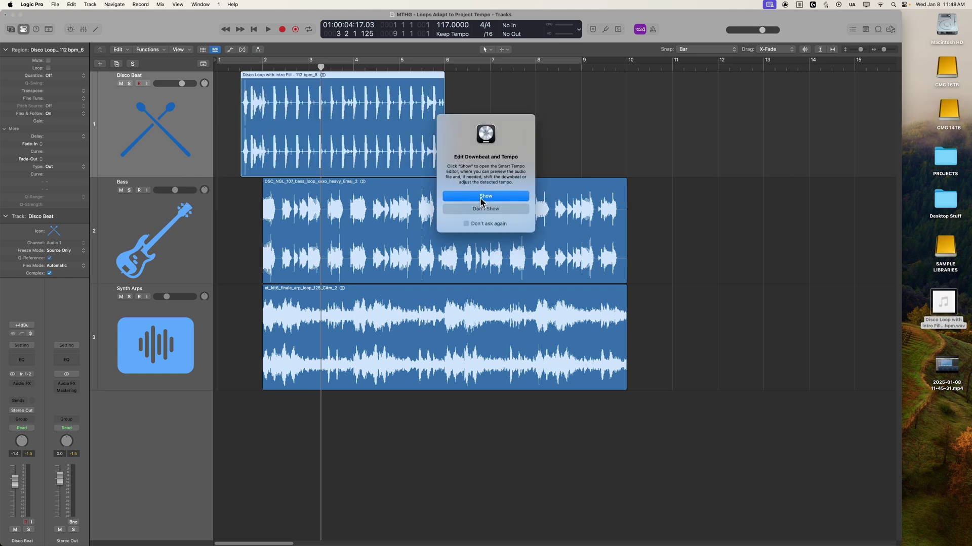
In an enlarged Smart Tempo editor, add a downbeat hint at the loop's first main hit.
click(480, 196)
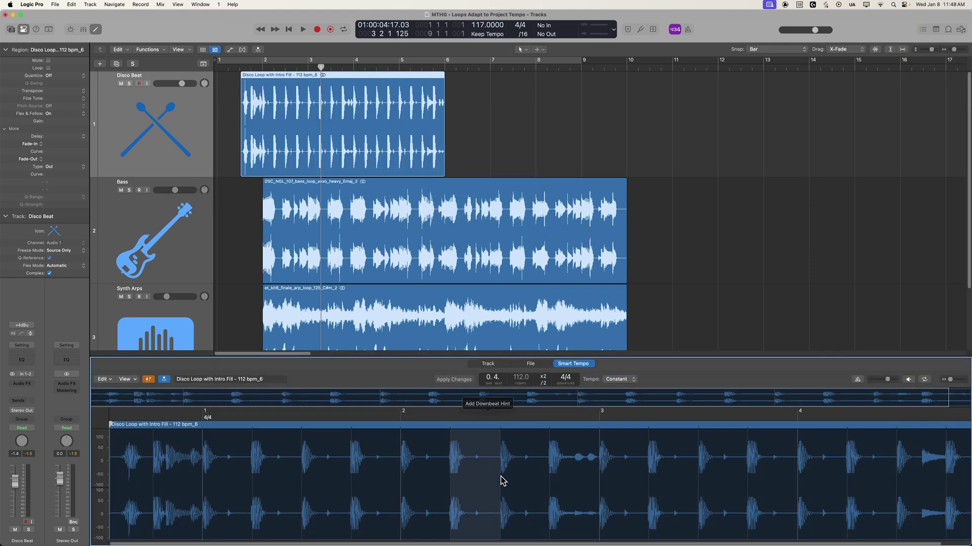
drag(614, 358, 602, 231)
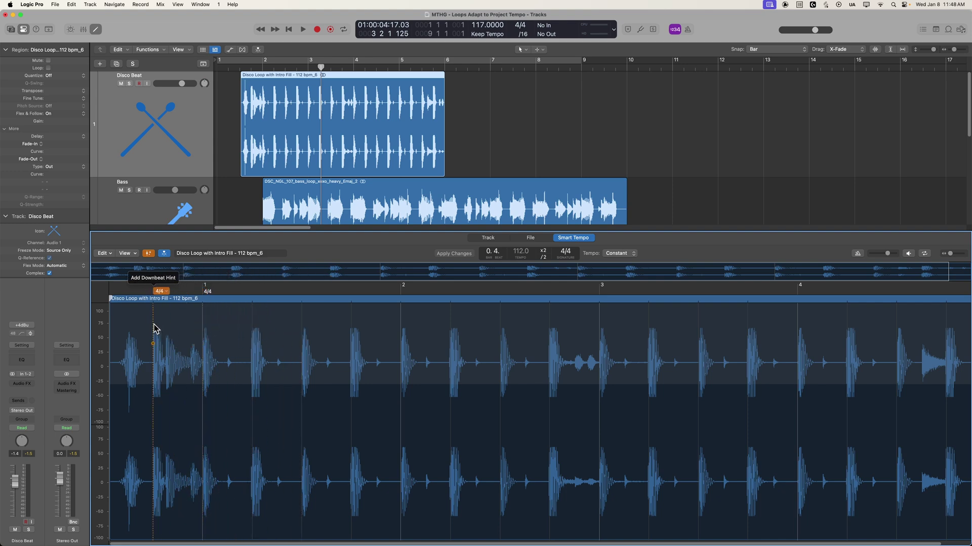
click(202, 364)
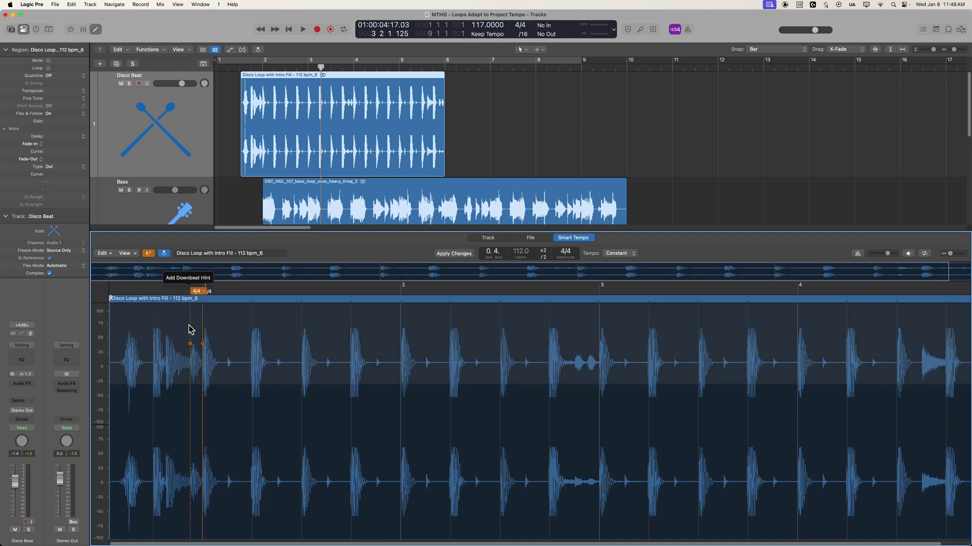
key(z)
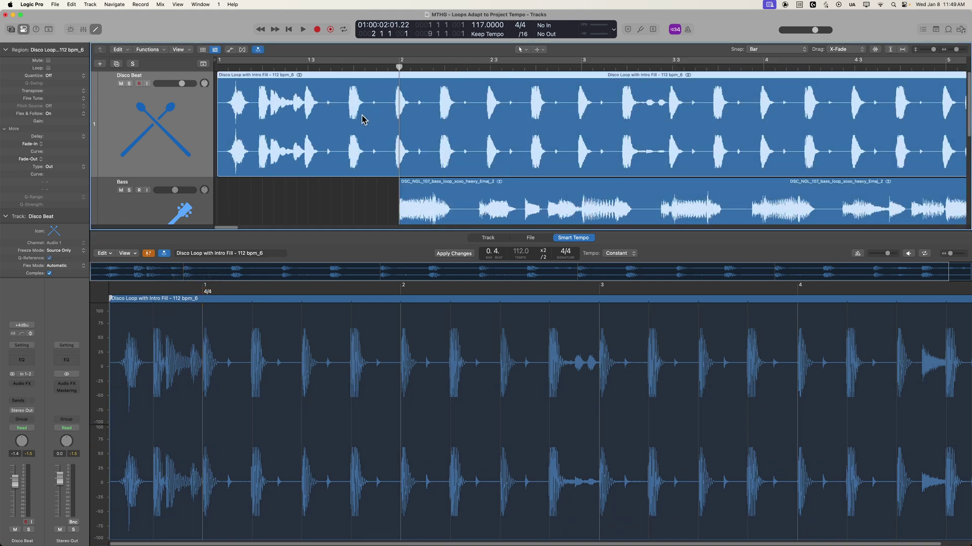
click(205, 325)
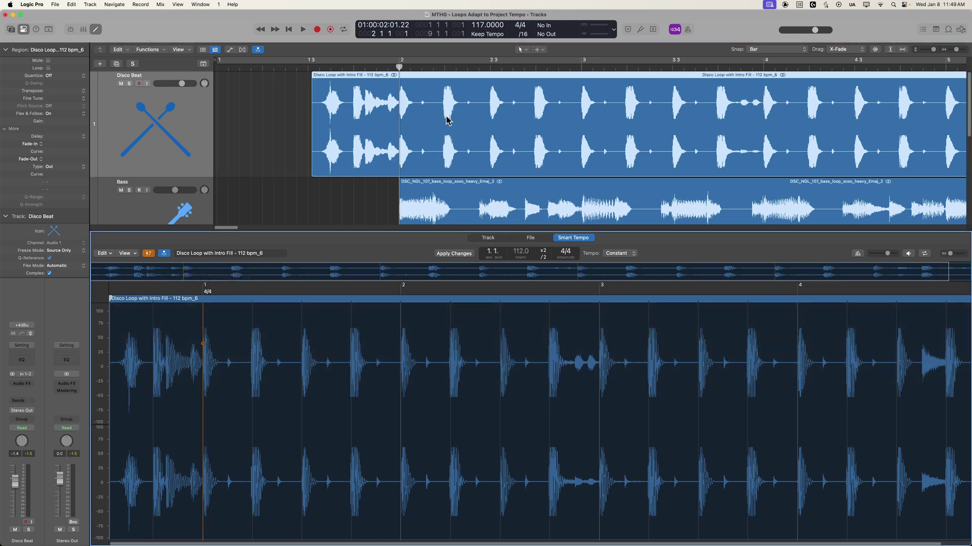
Repeat the Disco Beat section from bar 2 to the region end with Cmd+R, then play the arrangement.
key(e)
click(332, 211)
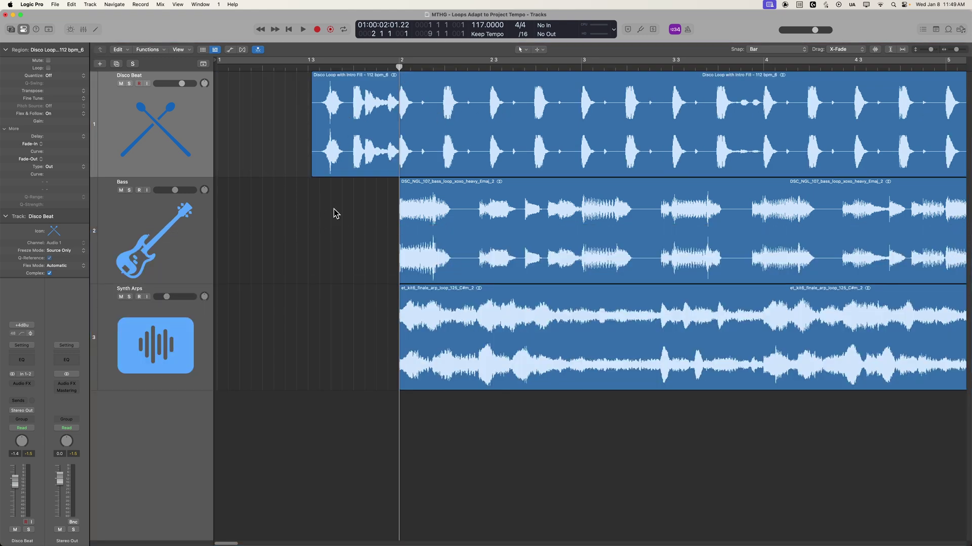
key(super+Left)
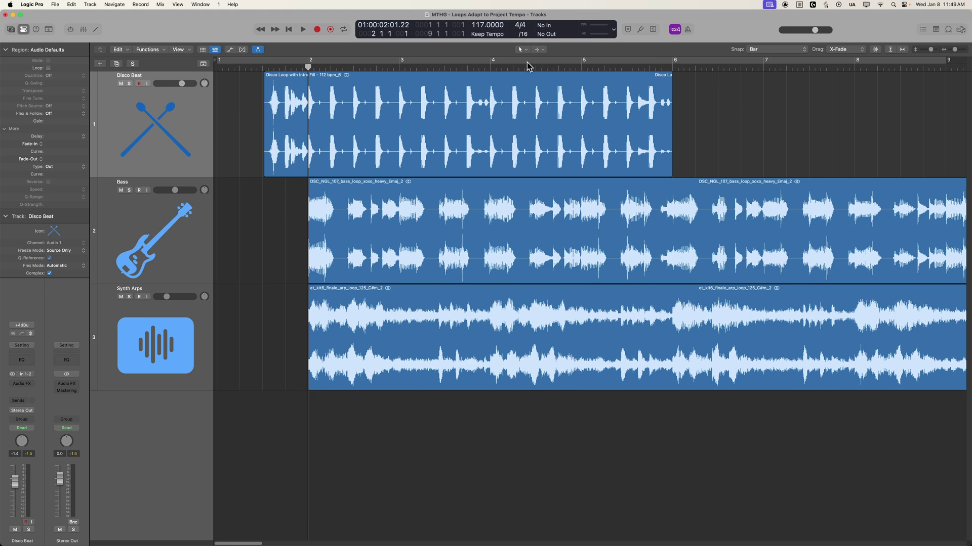
drag(313, 89, 632, 108)
key(super+r)
key(super+Left)
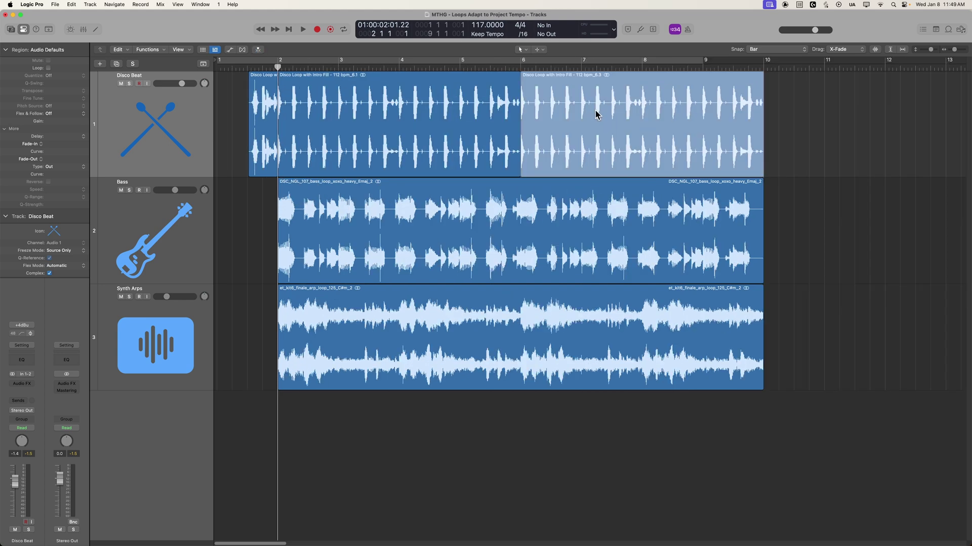
click(254, 181)
key(space)
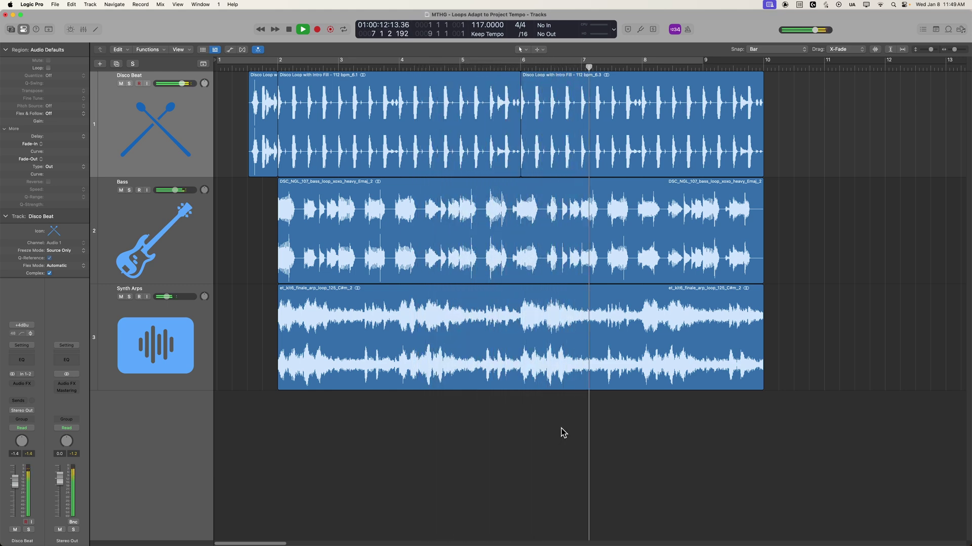
Stop playback and show the first Disco Loop with Intro Fill region on the Smart Tempo tab.
key(space)
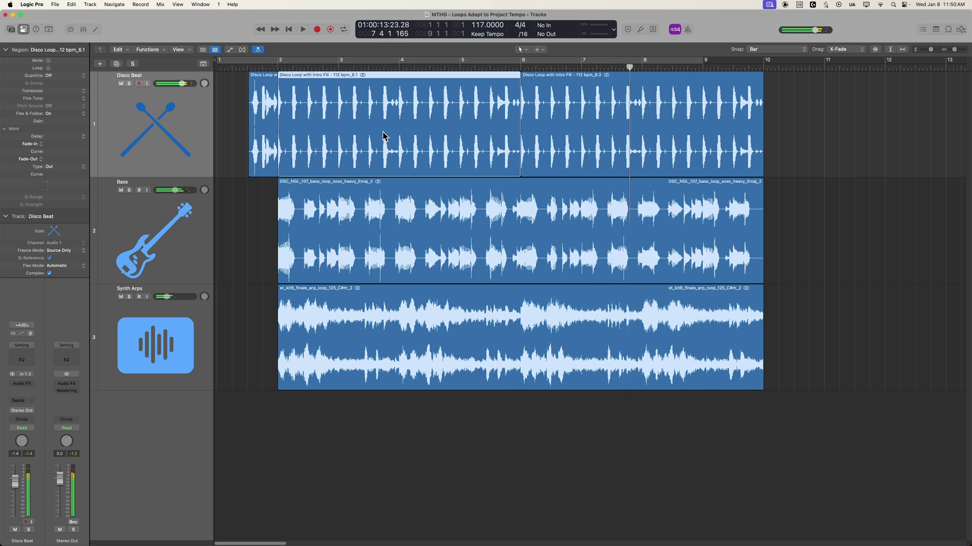
double_click(383, 136)
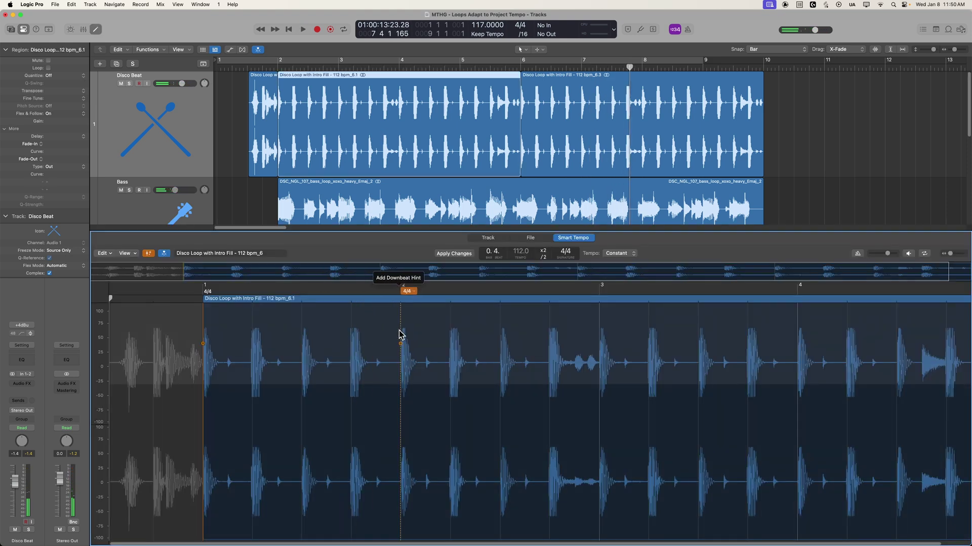